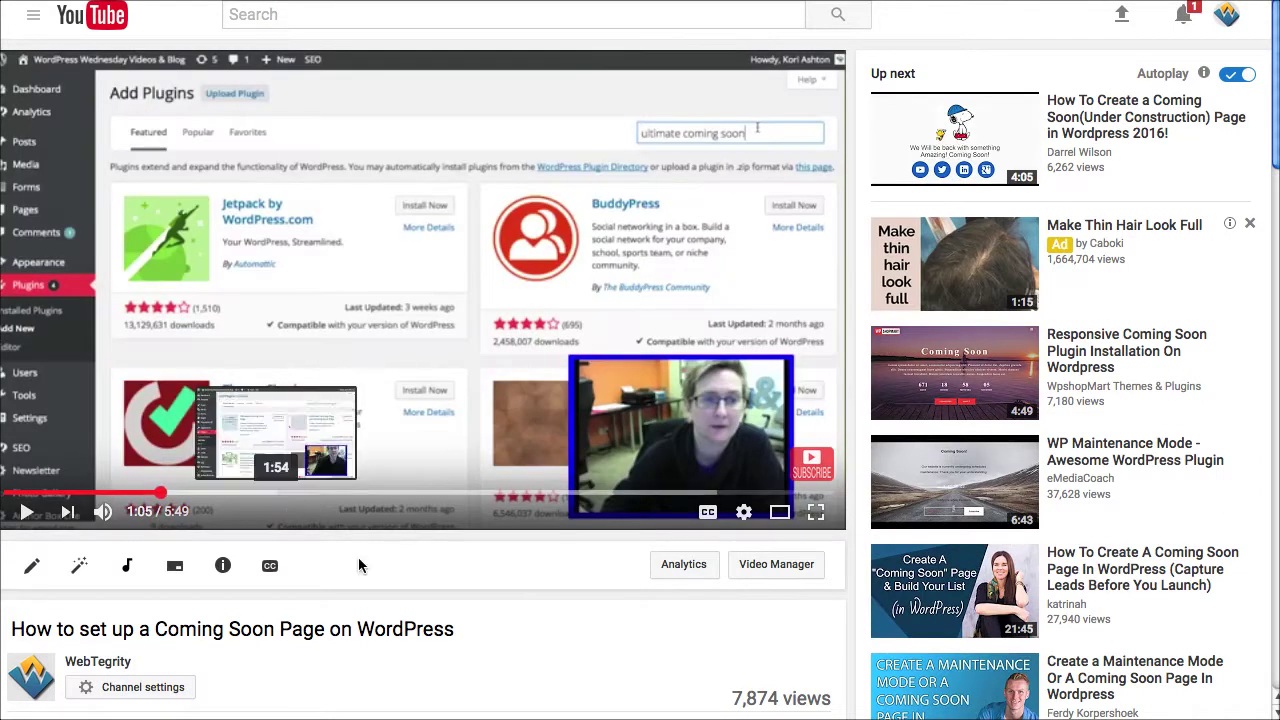
# Expand the Coming Soon tutorial's description to reveal the plugin link, then return to the WordPress dashboard
pyautogui.scroll(-1, 497, 655)
pyautogui.scroll(-2, 497, 657)
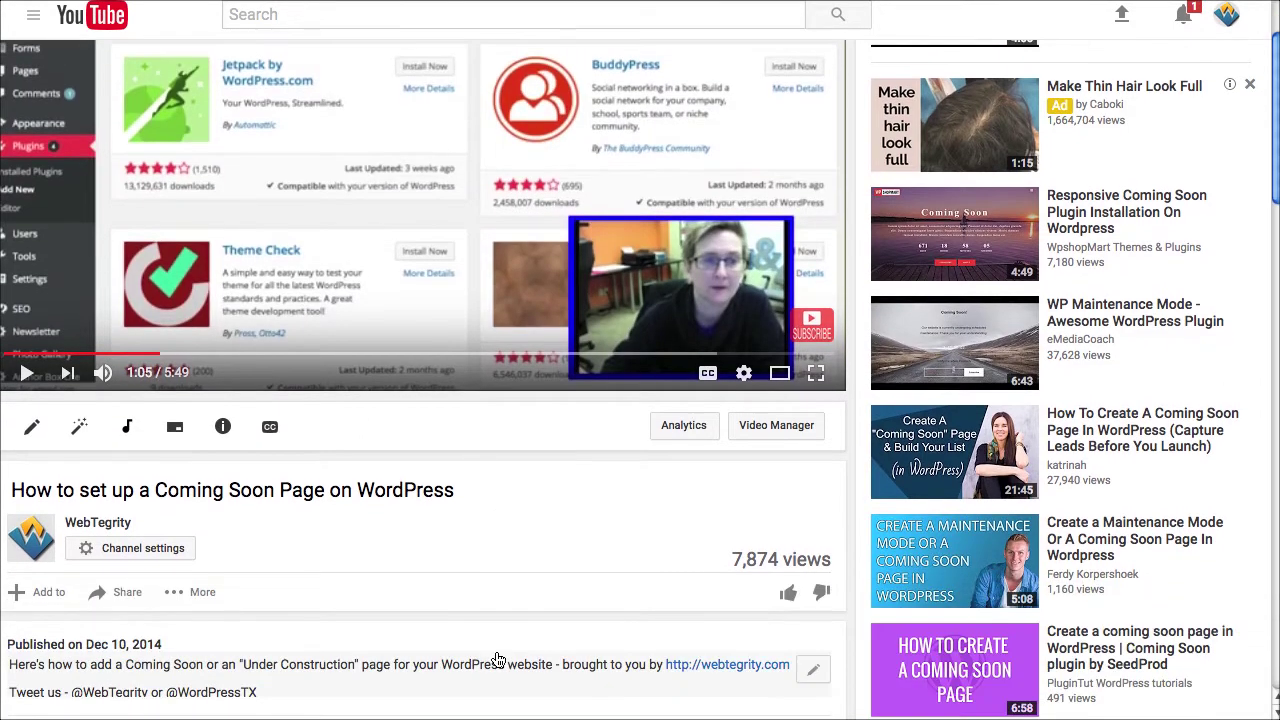
pyautogui.scroll(-1, 497, 660)
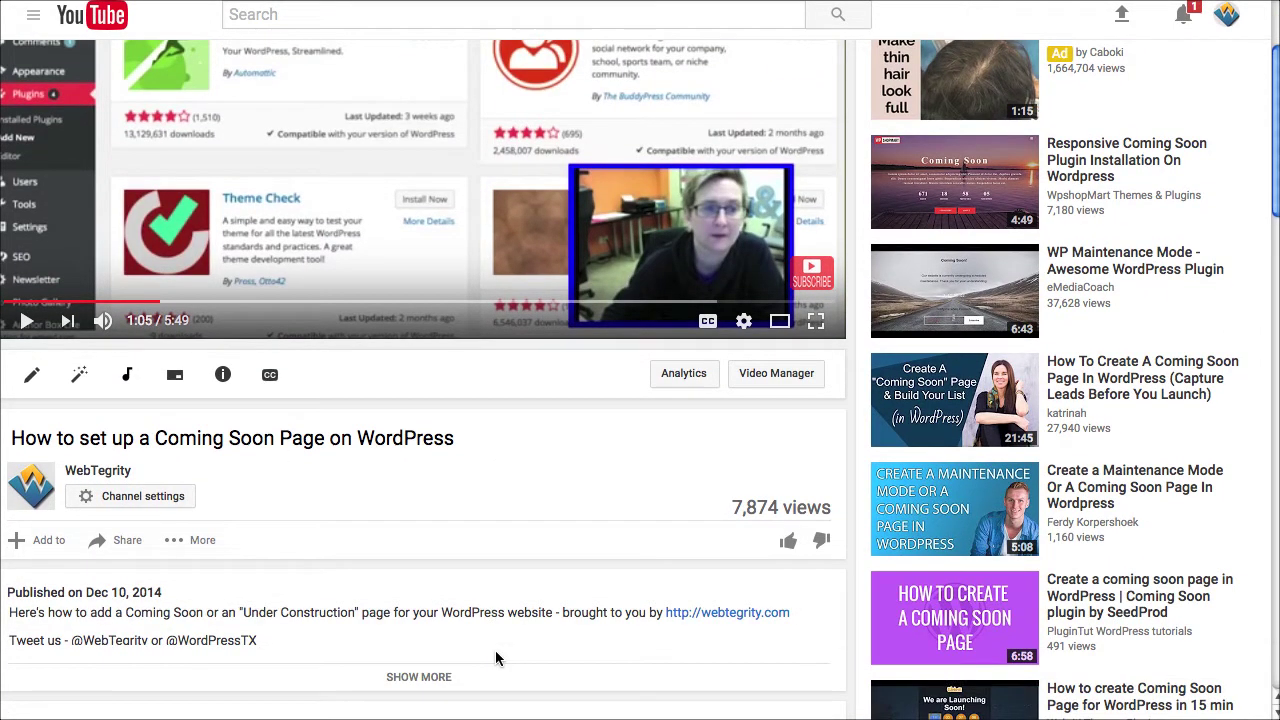
pyautogui.scroll(3, 497, 658)
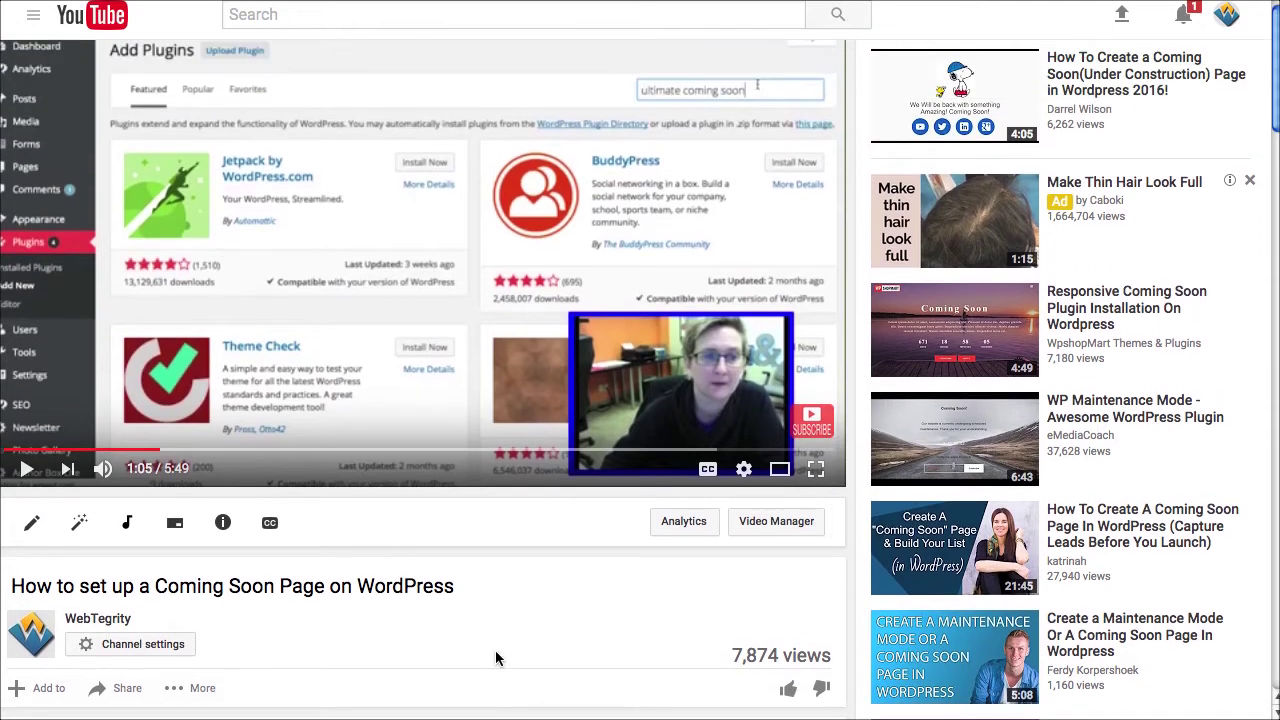
pyautogui.scroll(1, 495, 658)
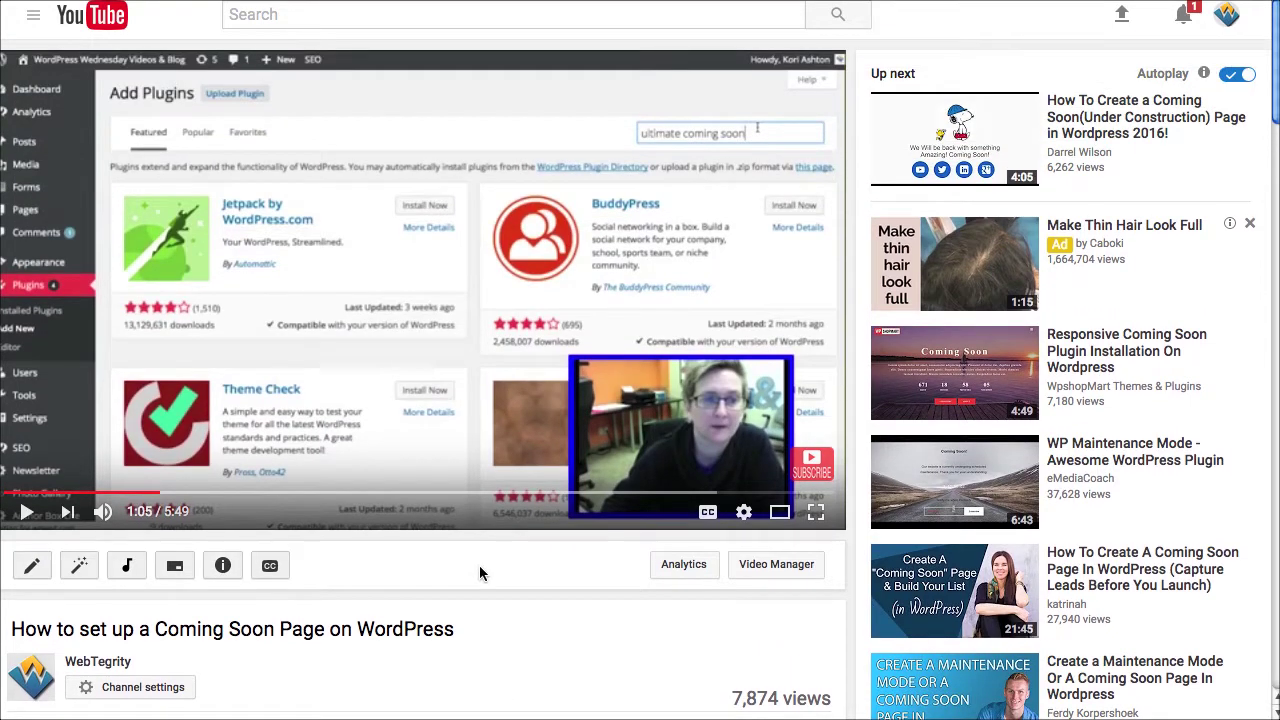
pyautogui.scroll(-6, 479, 565)
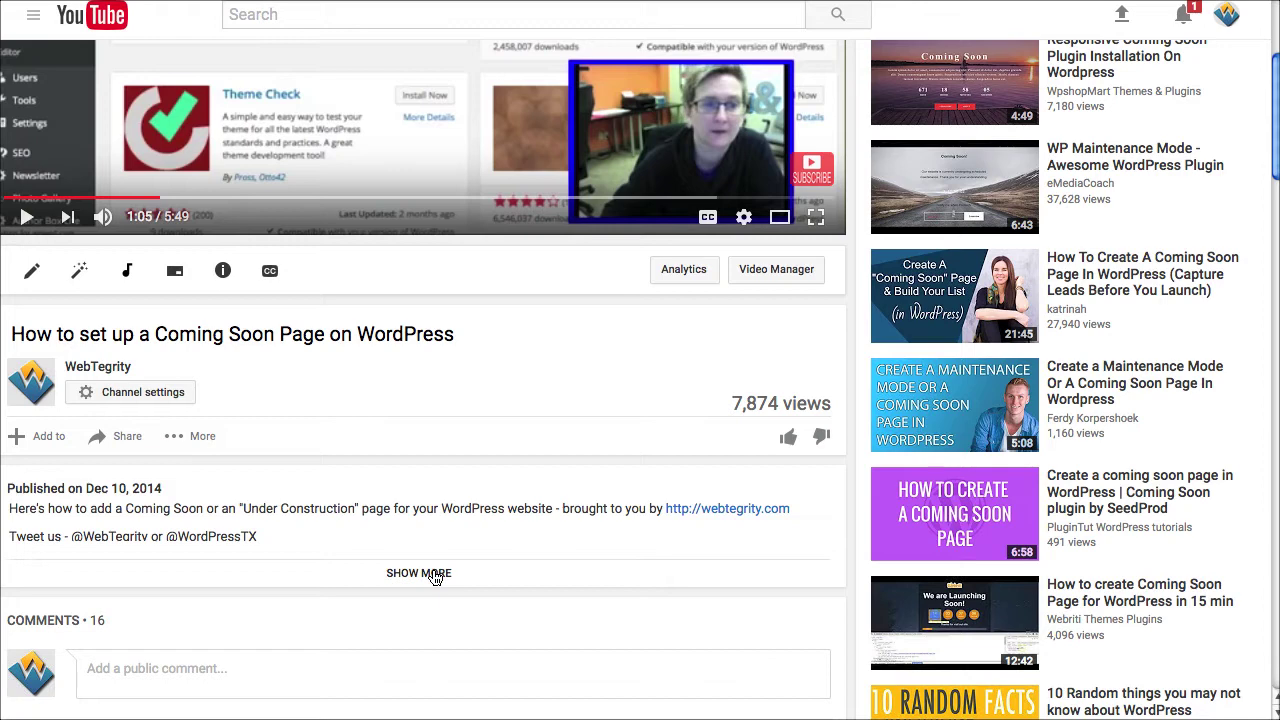
pyautogui.click(435, 577)
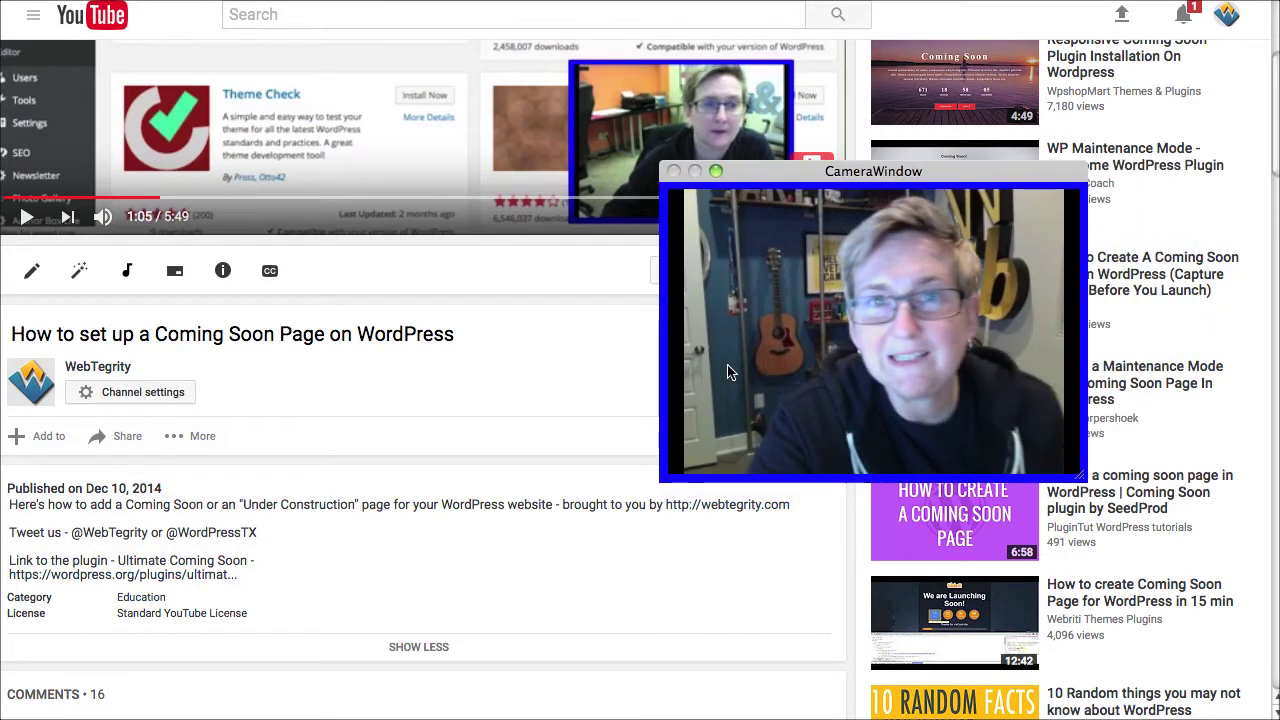
pyautogui.moveTo(728, 372); pyautogui.dragTo(470, 292)
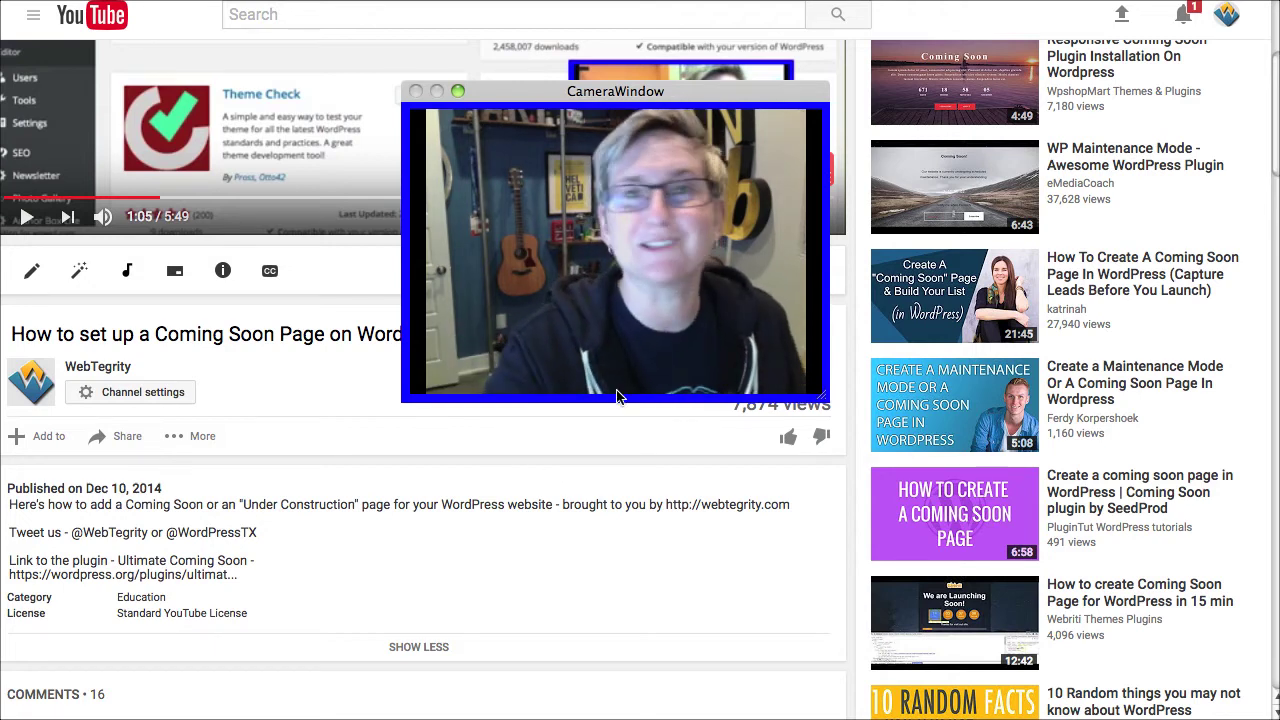
pyautogui.press('super+m')
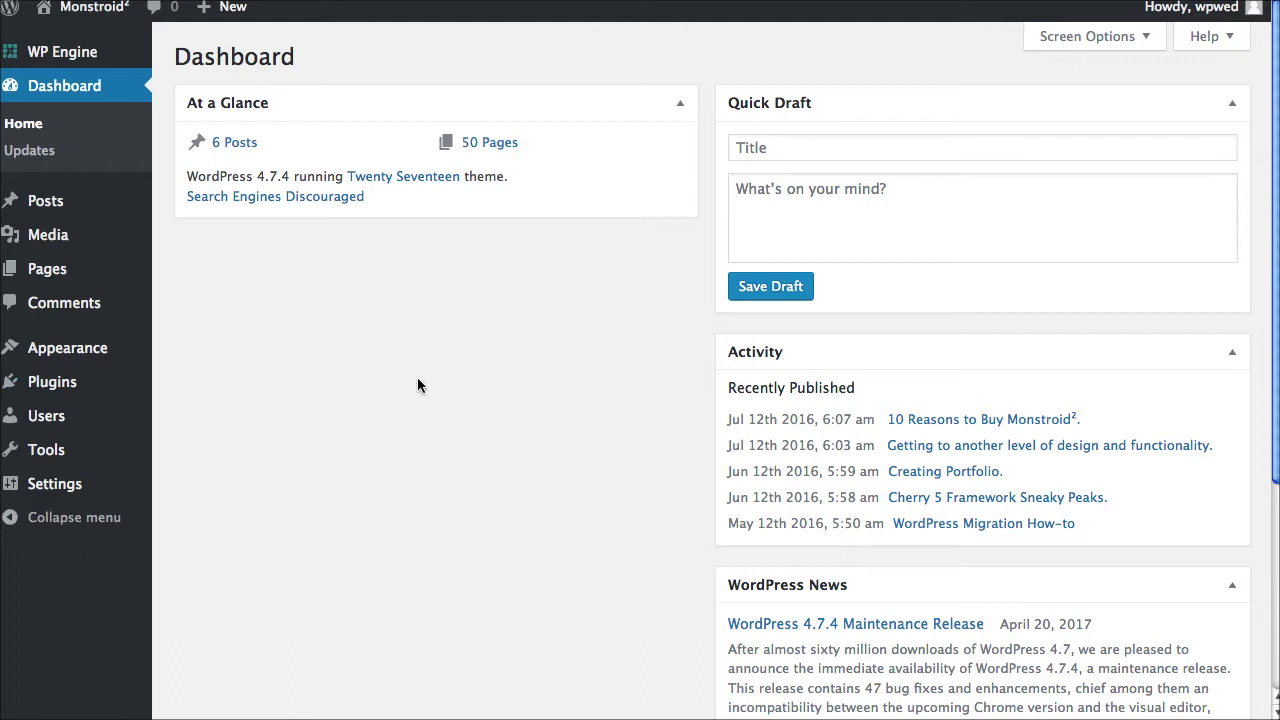
# Search Plugins > Add New for 'coming soon' plugins
pyautogui.moveTo(120, 384)
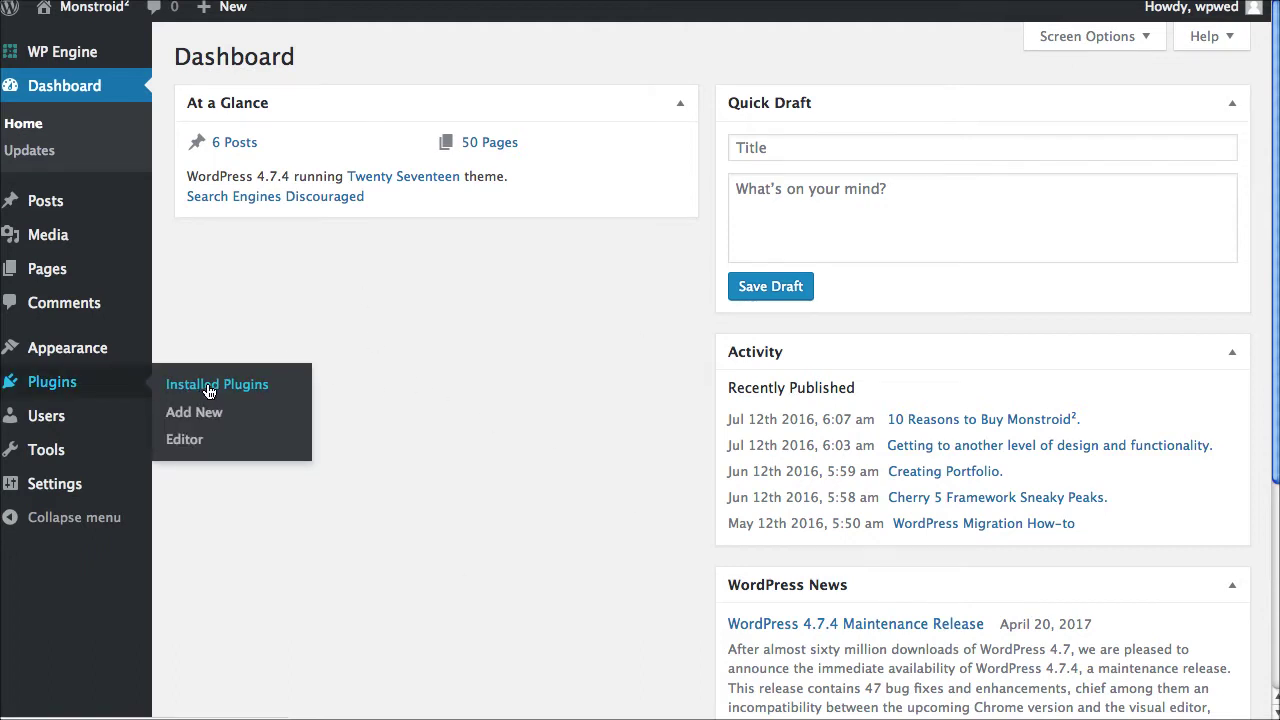
pyautogui.click(208, 416)
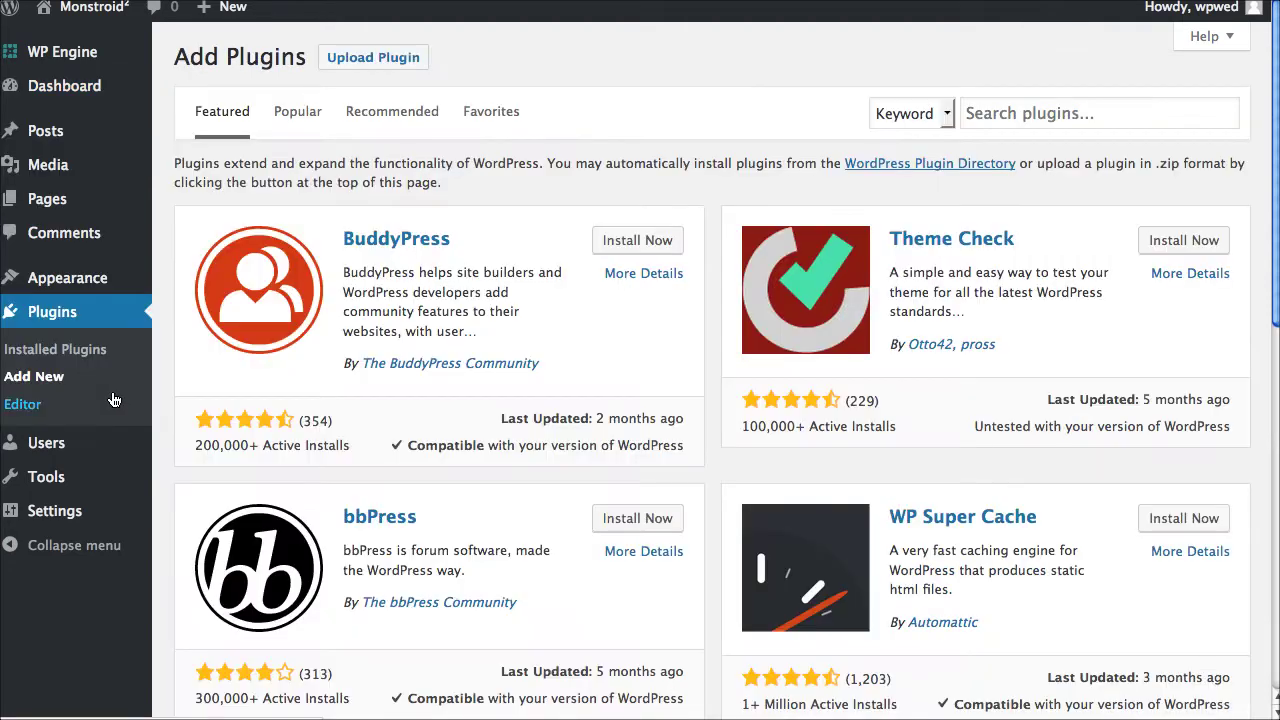
pyautogui.click(1023, 114)
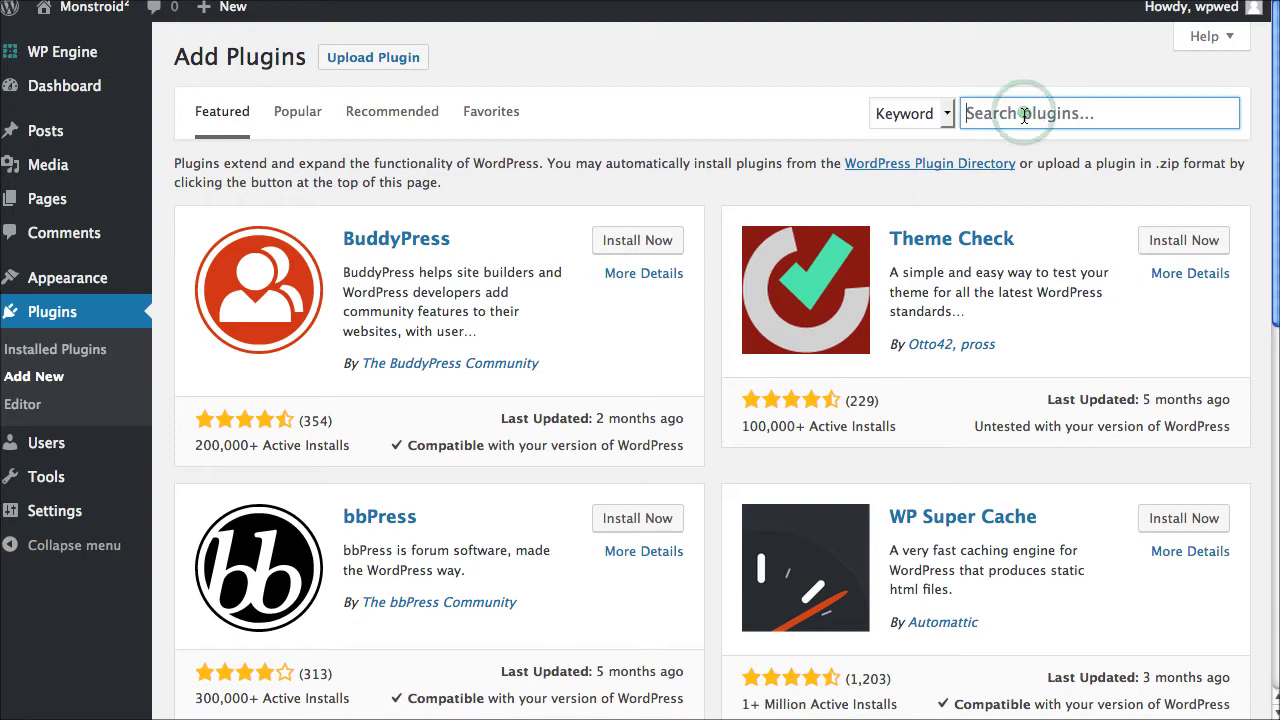
pyautogui.write('coming soon')
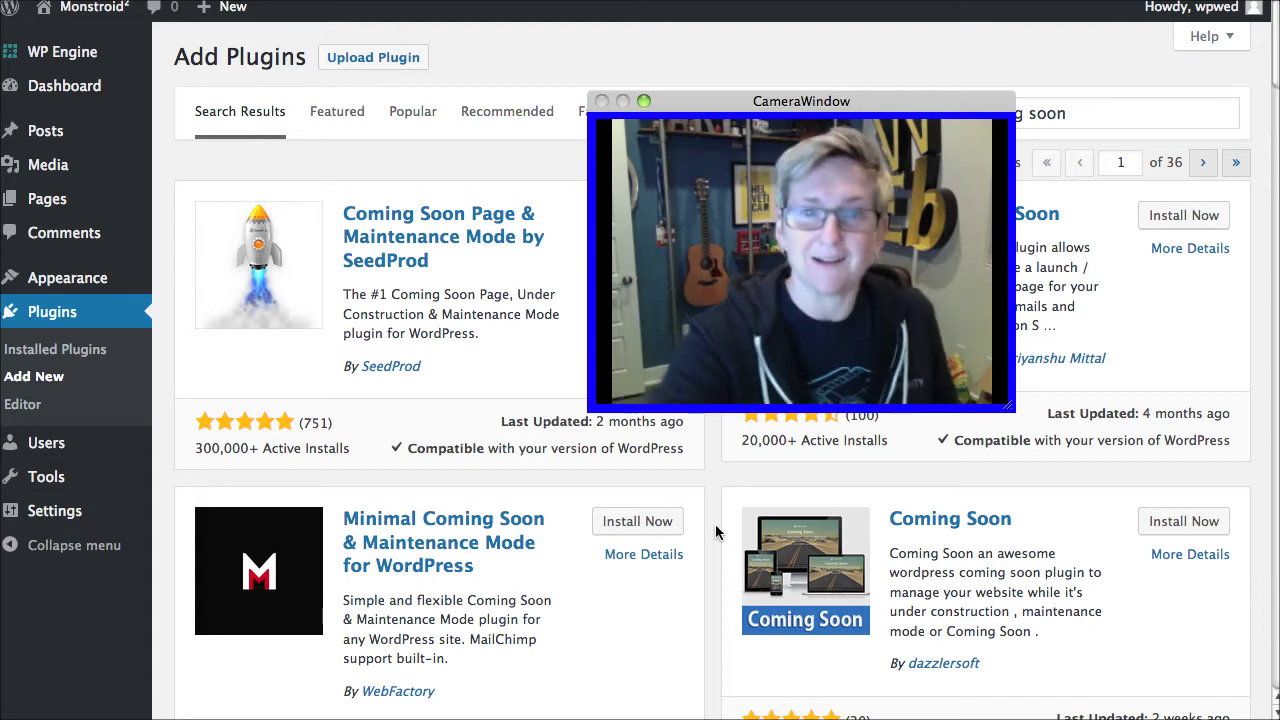
# Install and activate SeedProd's Coming Soon Page & Maintenance Mode plugin from the search results
pyautogui.moveTo(658, 371); pyautogui.dragTo(1279, 479)
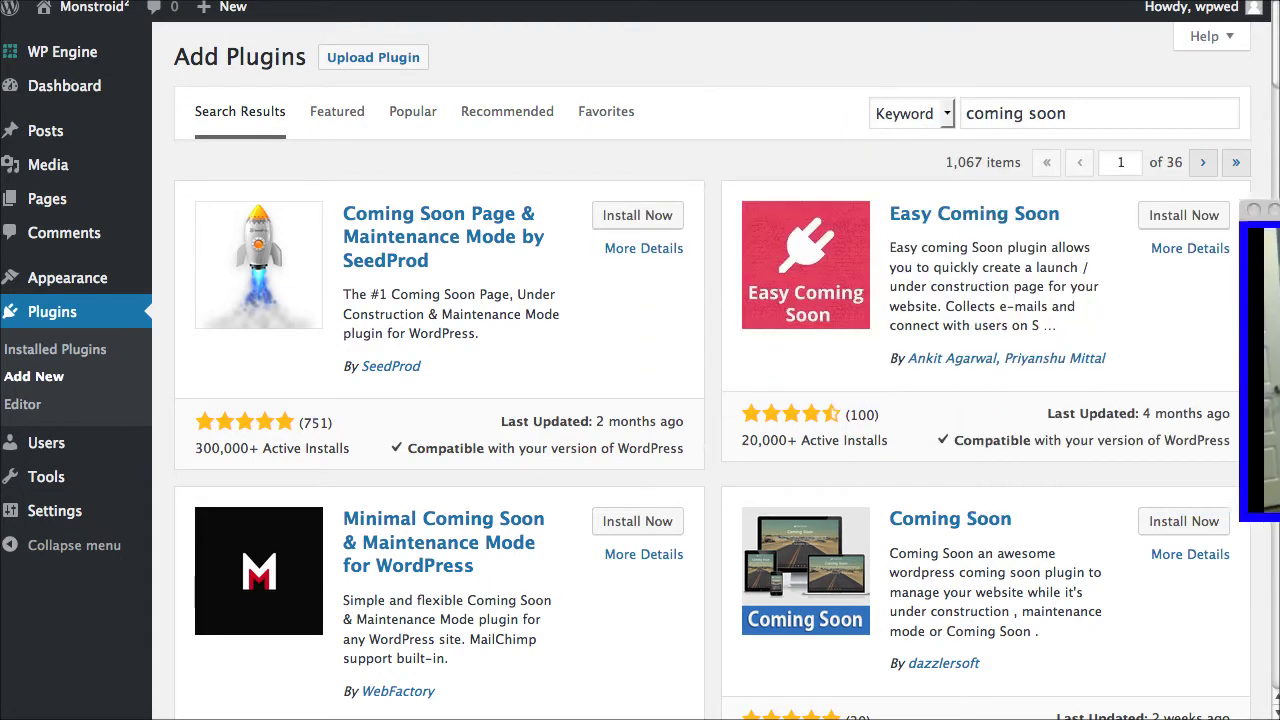
pyautogui.click(627, 218)
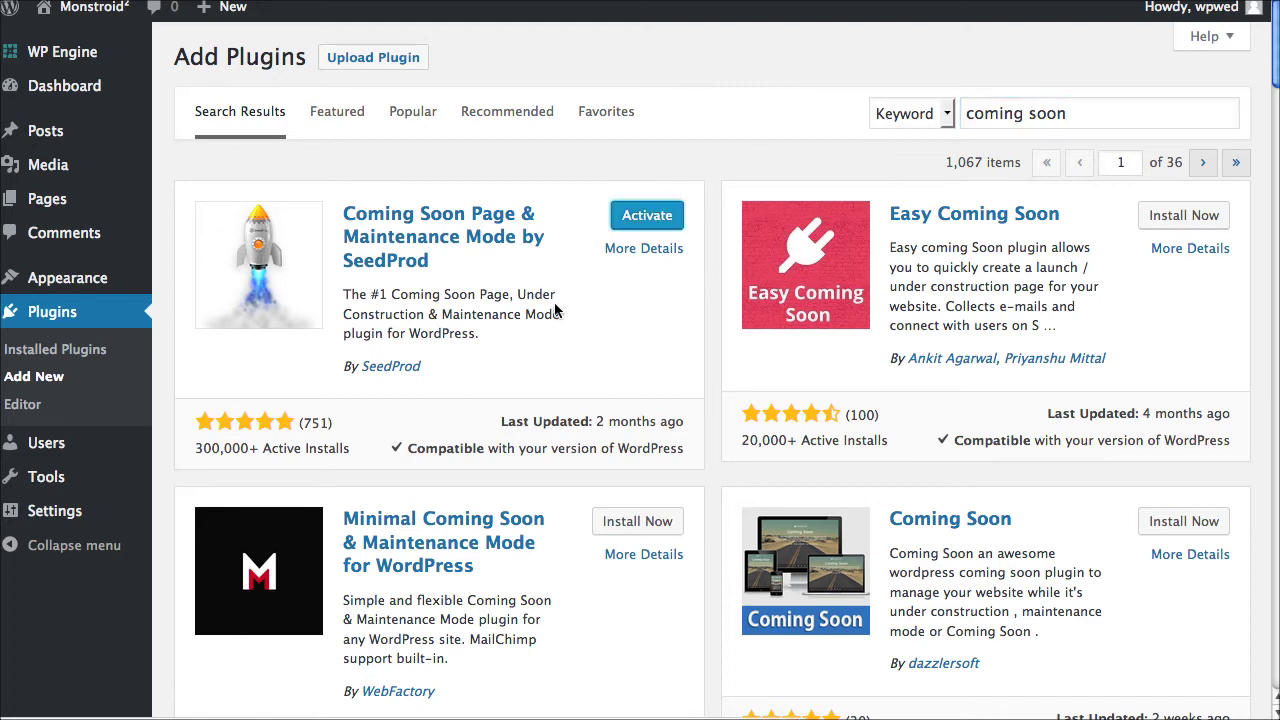
pyautogui.click(640, 218)
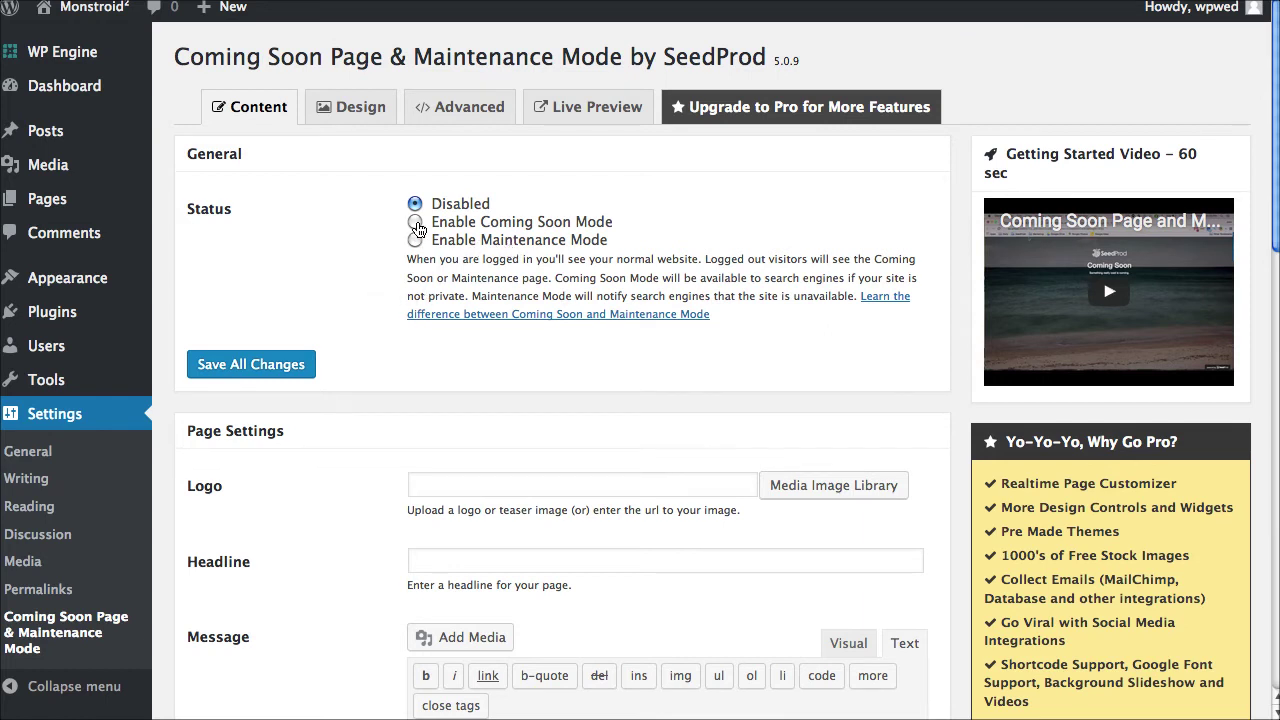
# Enable Coming Soon Mode and set the headline to 'Coming Soon'
pyautogui.click(416, 224)
pyautogui.scroll(-4, 372, 250)
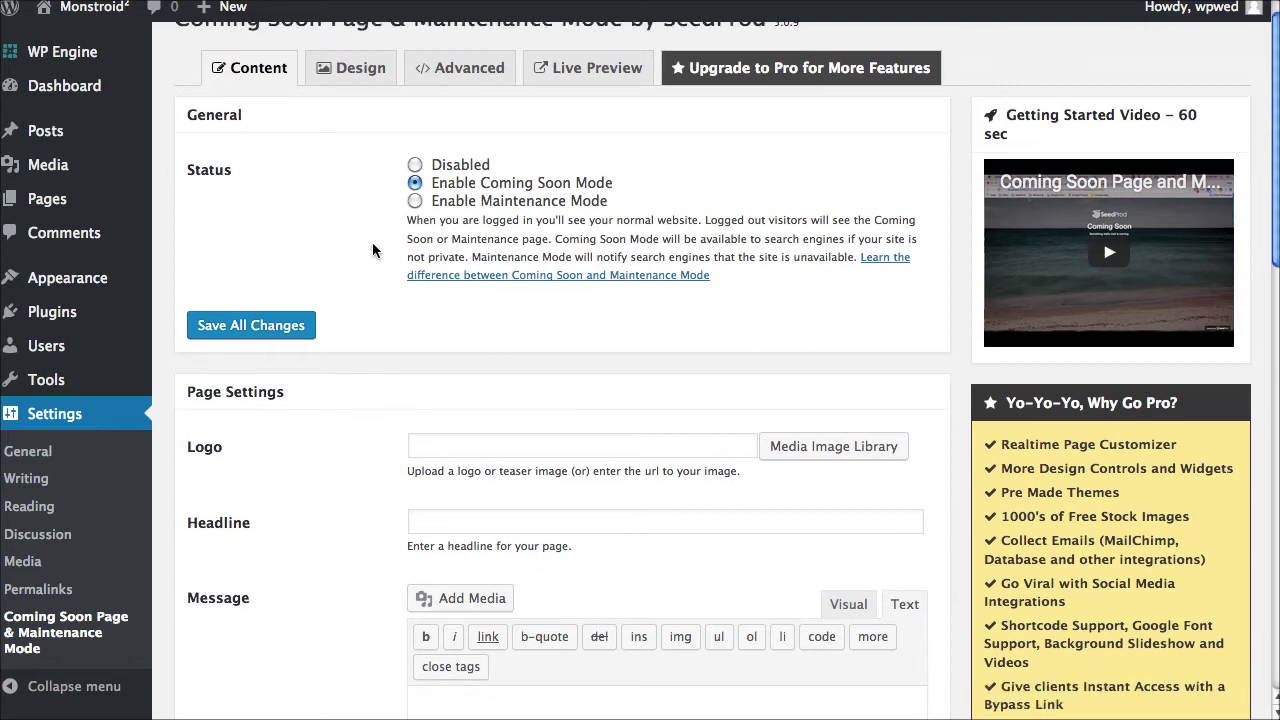
pyautogui.click(424, 273)
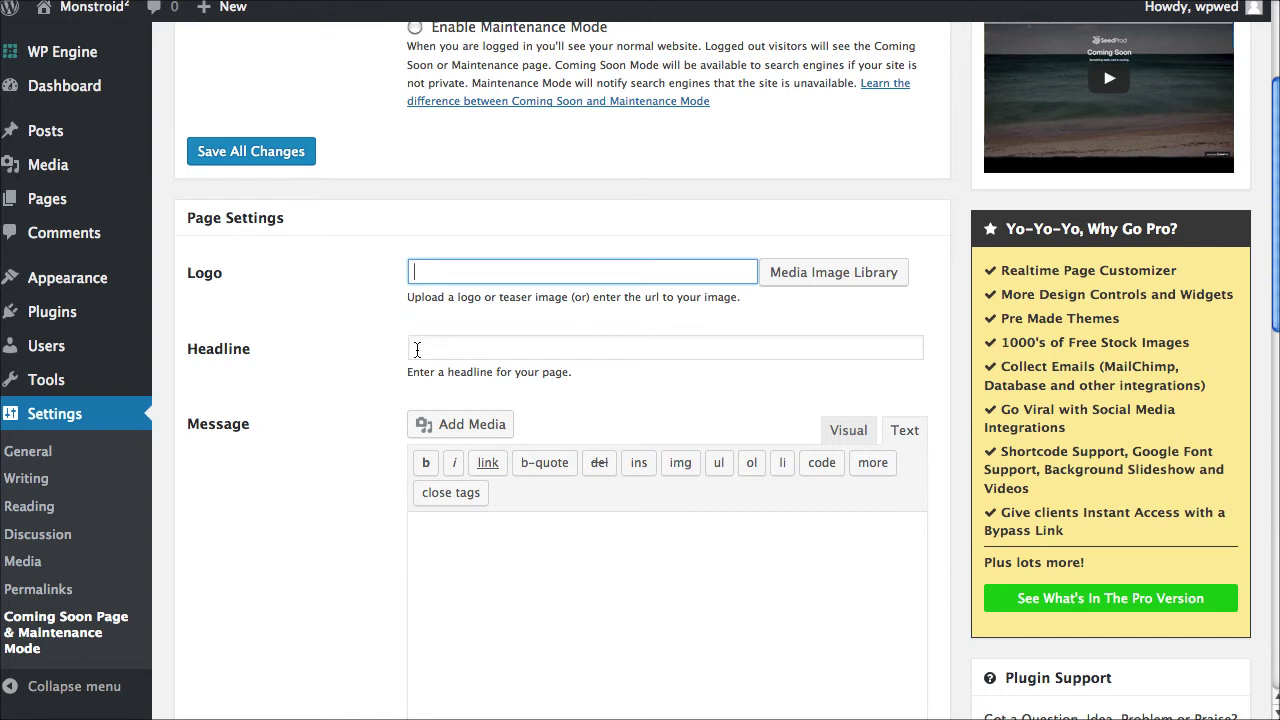
pyautogui.click(417, 349)
pyautogui.write('Co')
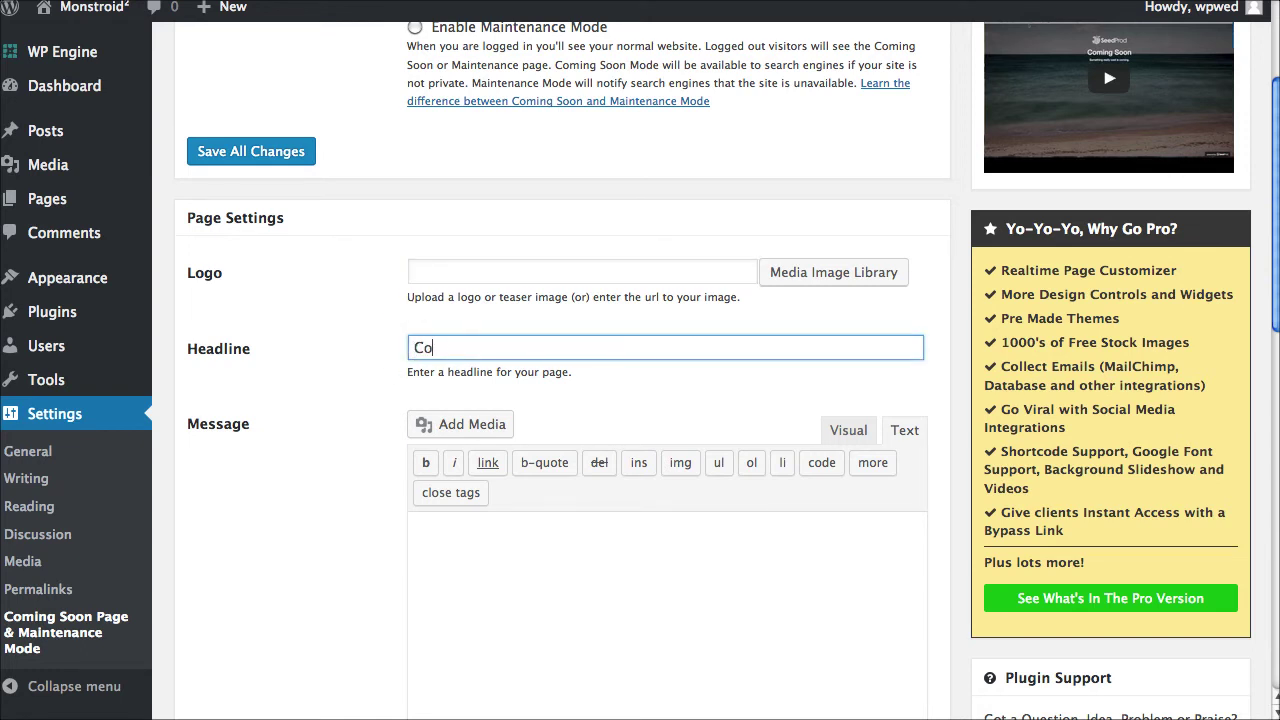
pyautogui.write('ming Soon')
# Enter the message 'Check us out on our Facebook for now!' without a link, and save all changes
pyautogui.click(475, 600)
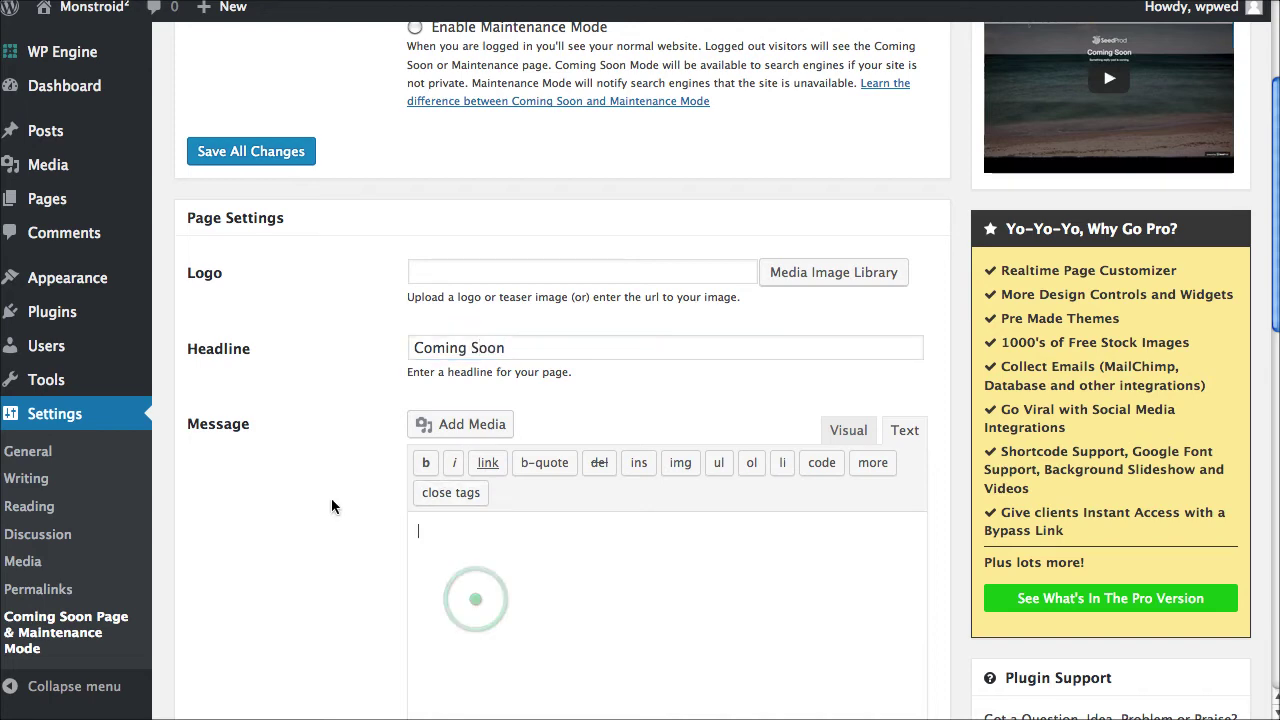
pyautogui.scroll(1, 332, 497)
pyautogui.scroll(-5, 332, 497)
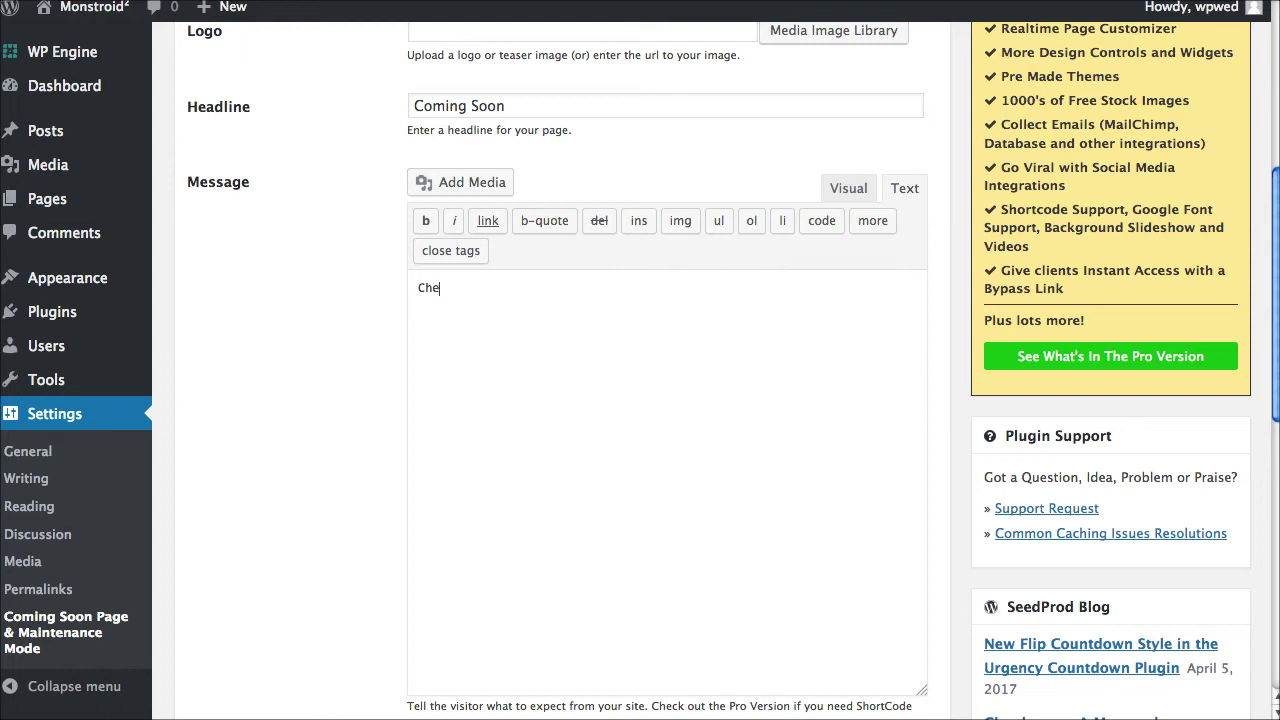
pyautogui.write('Check us out on our Facebook for now!')
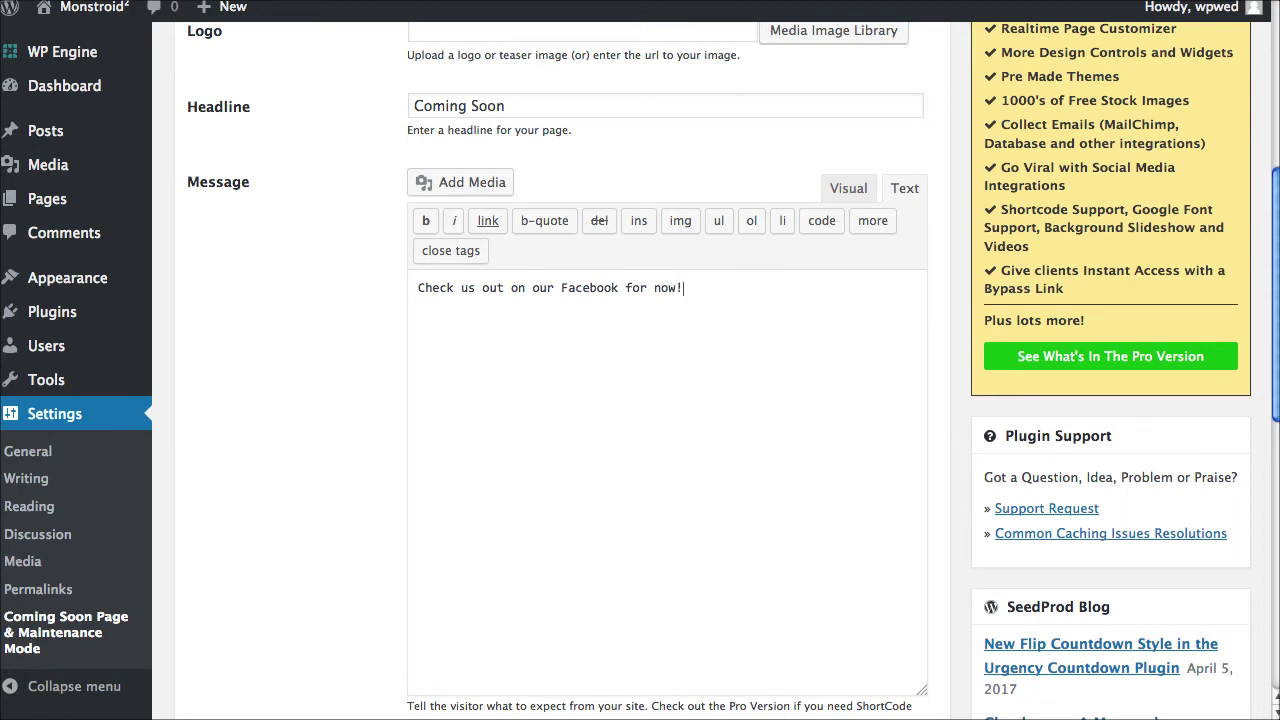
pyautogui.moveTo(415, 288); pyautogui.dragTo(683, 288)
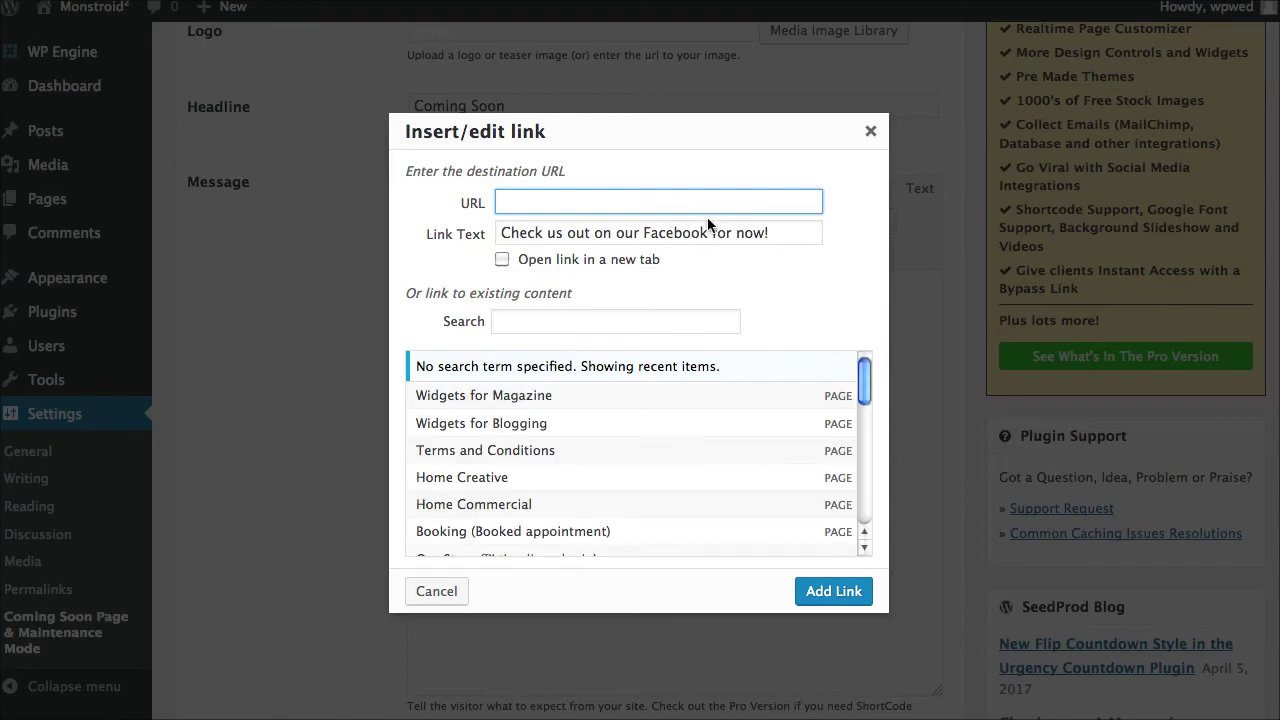
pyautogui.click(870, 134)
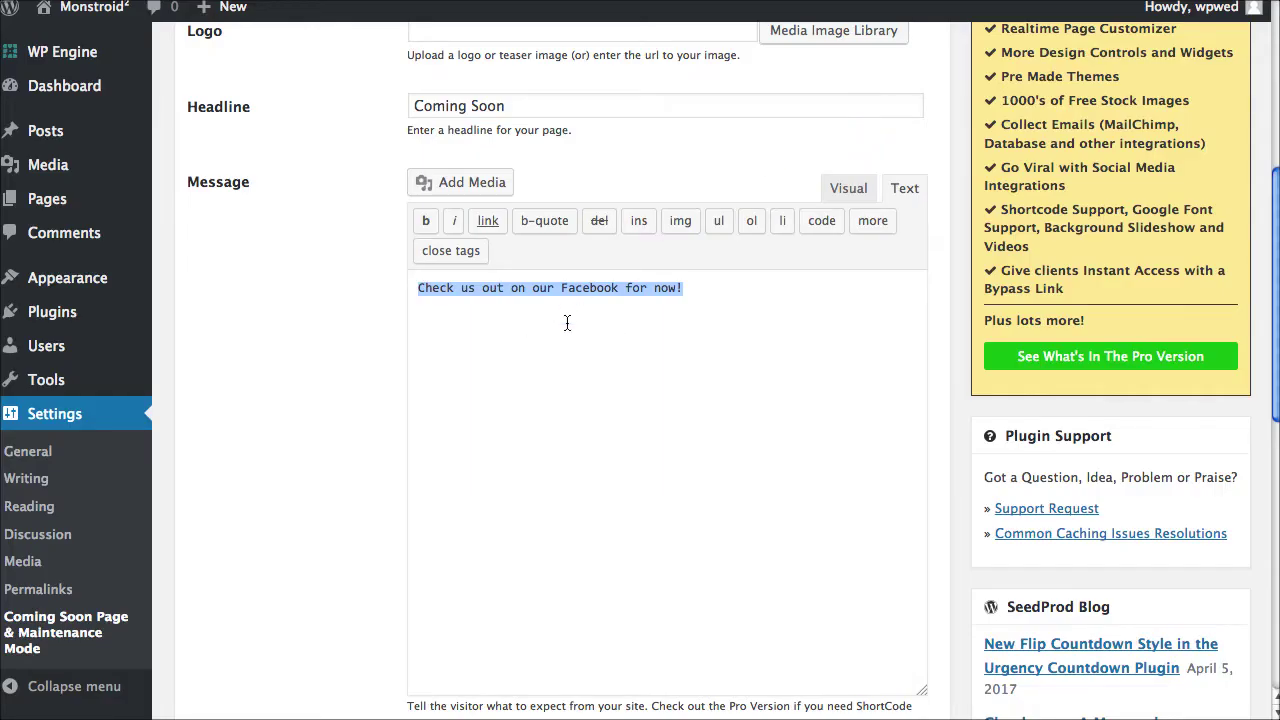
pyautogui.click(505, 322)
pyautogui.scroll(-4, 471, 430)
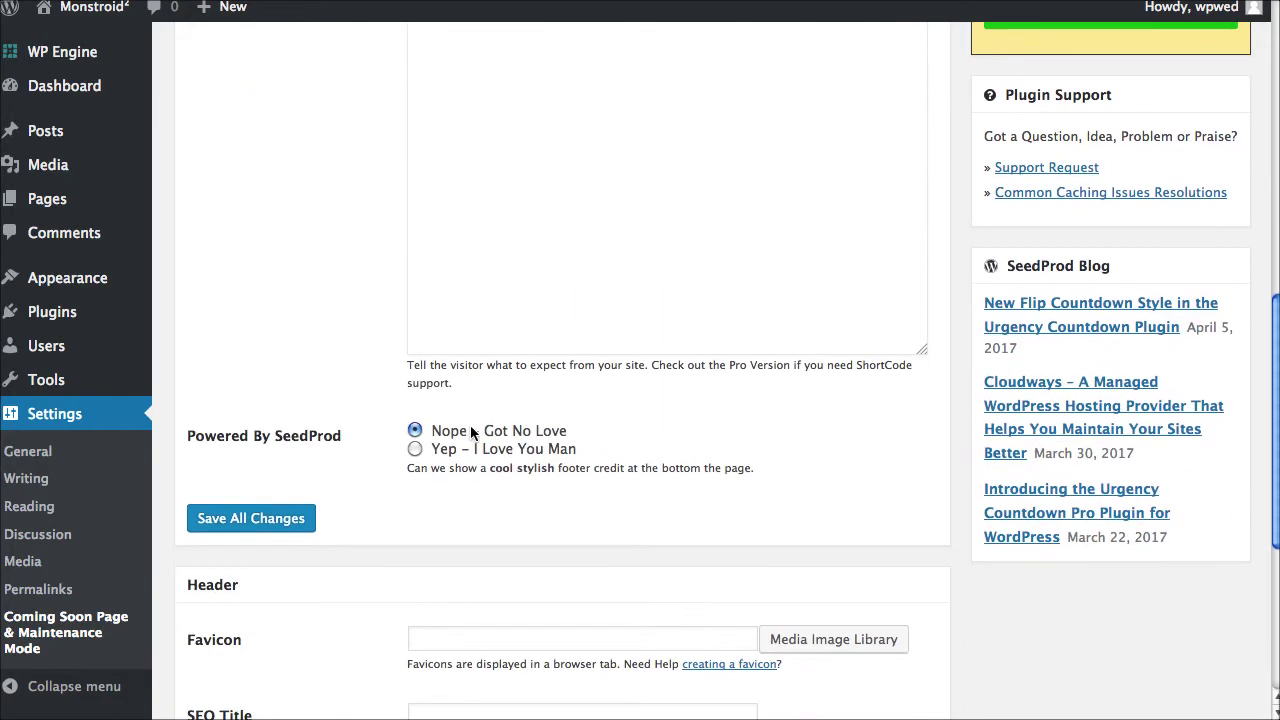
pyautogui.click(262, 524)
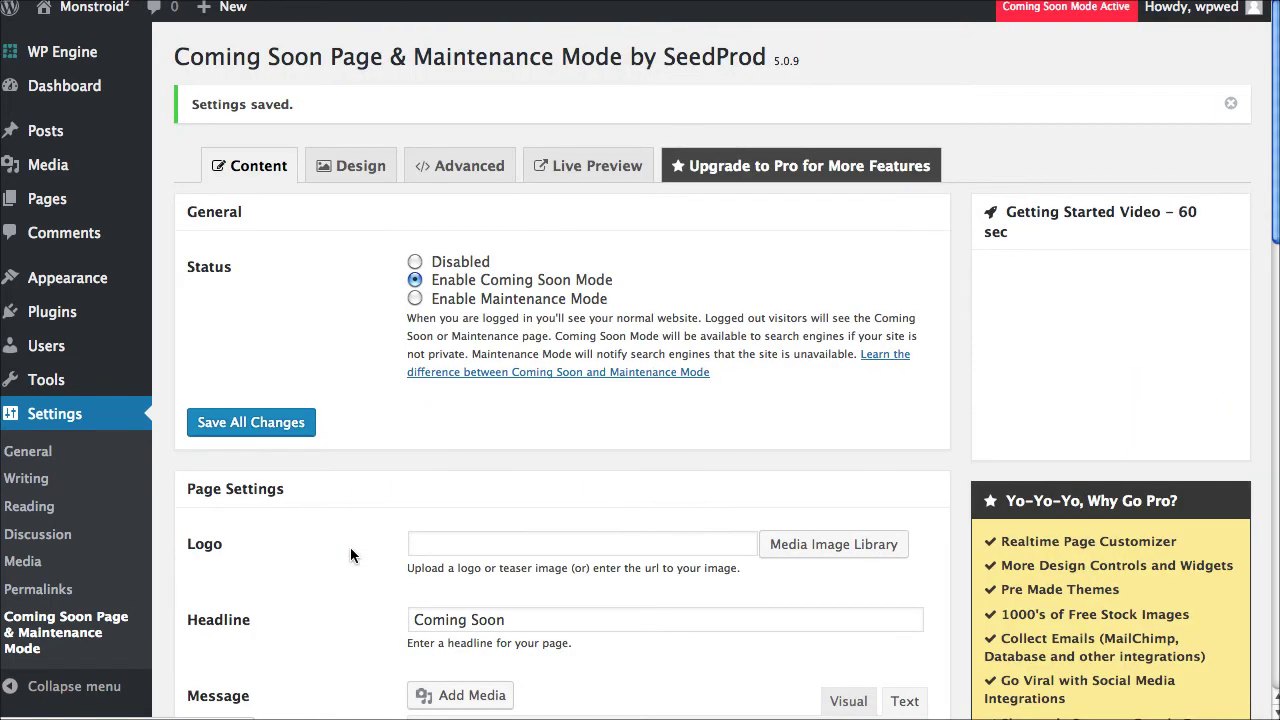
pyautogui.click(372, 177)
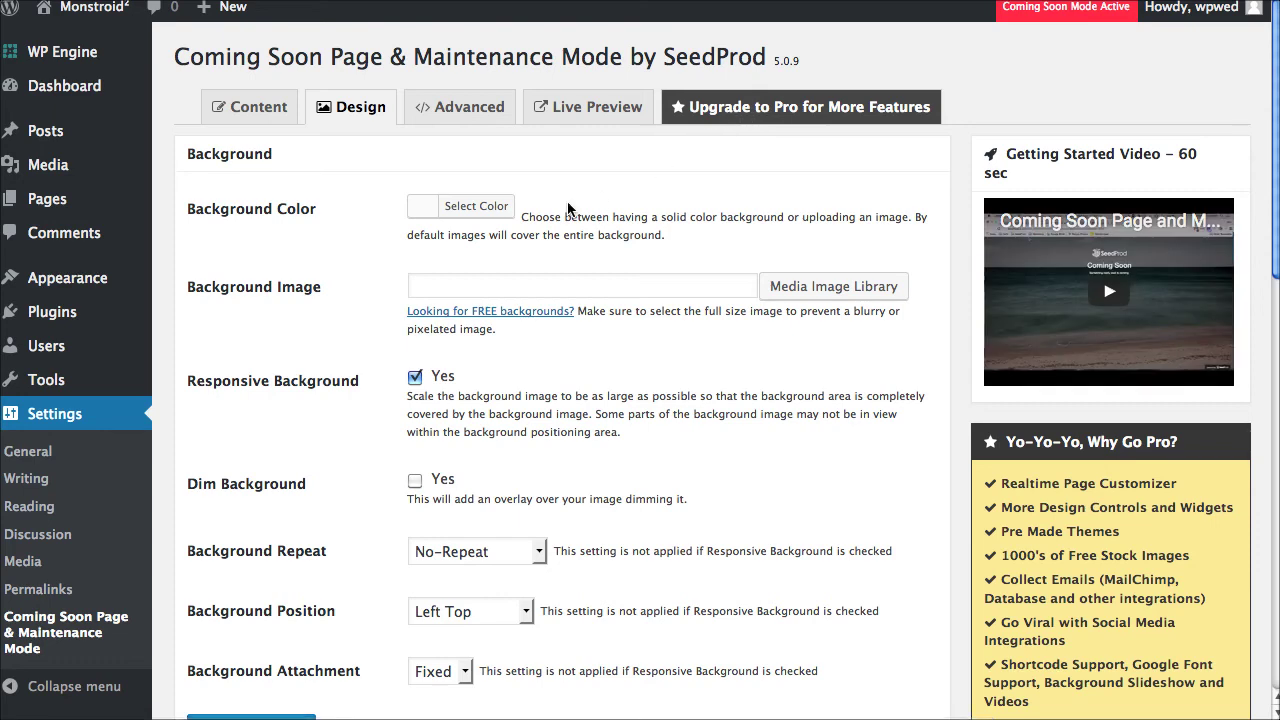
pyautogui.scroll(-3, 322, 290)
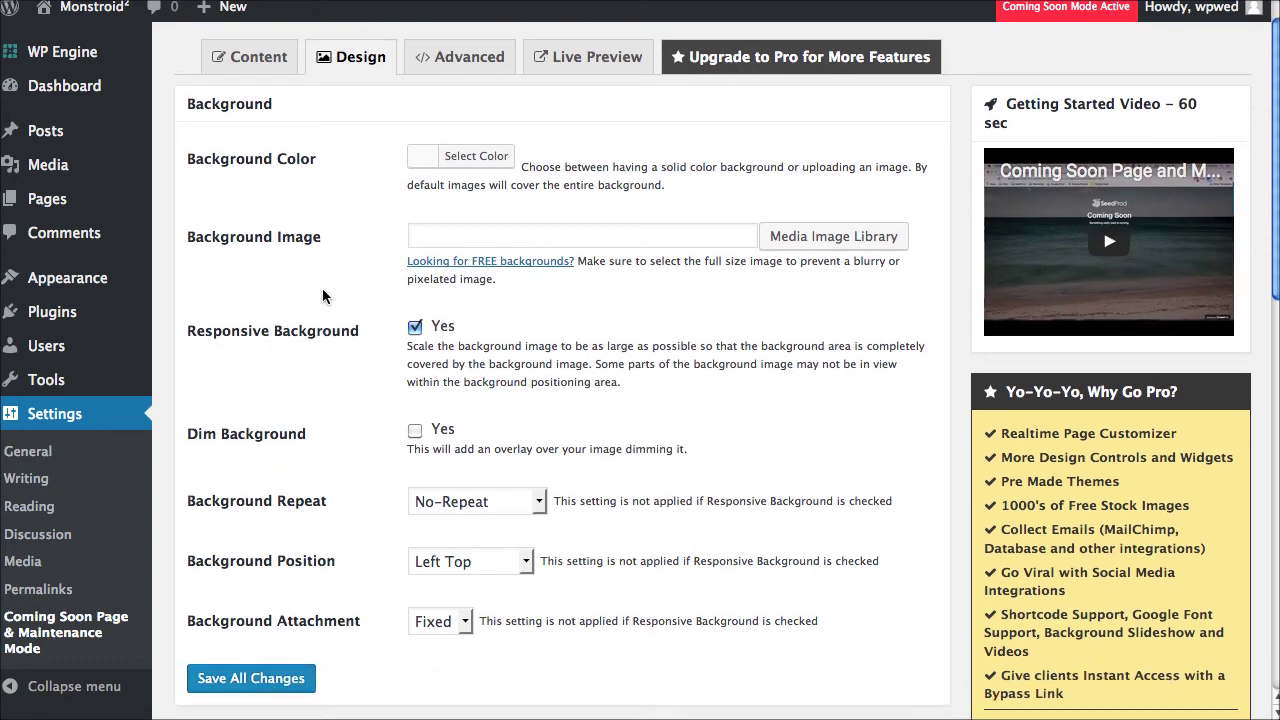
pyautogui.scroll(-1, 322, 296)
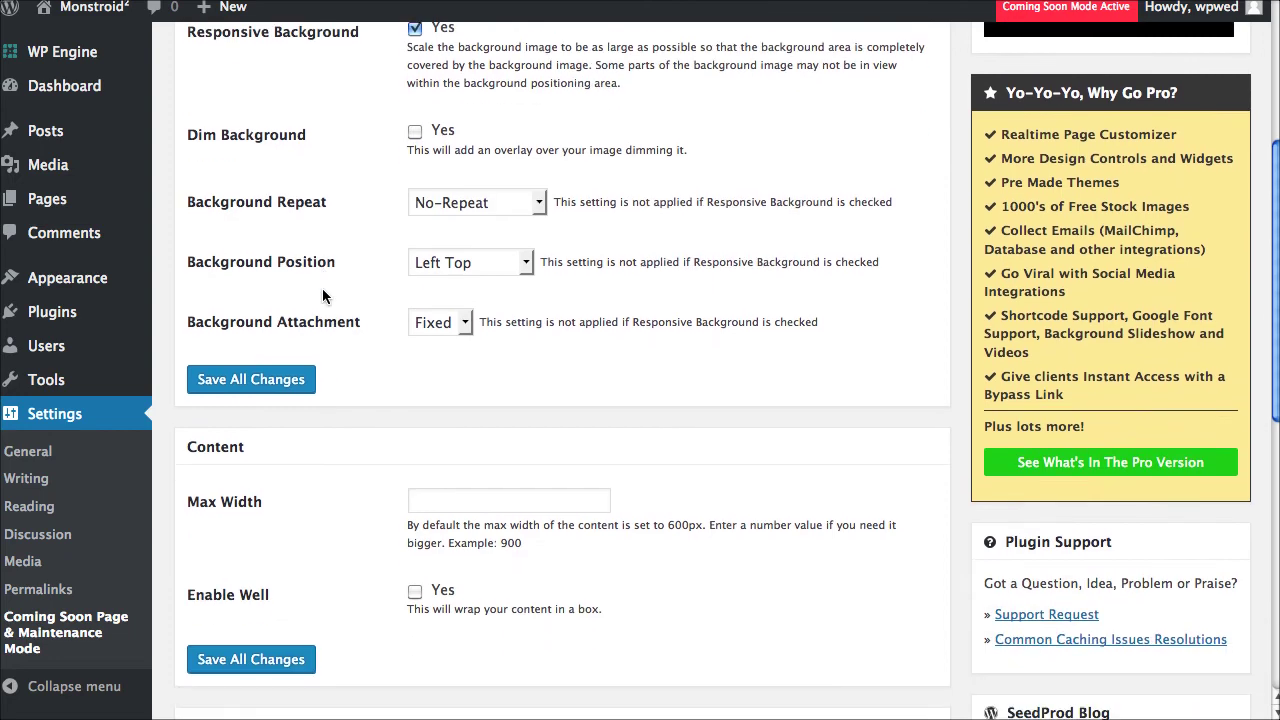
pyautogui.scroll(3, 343, 324)
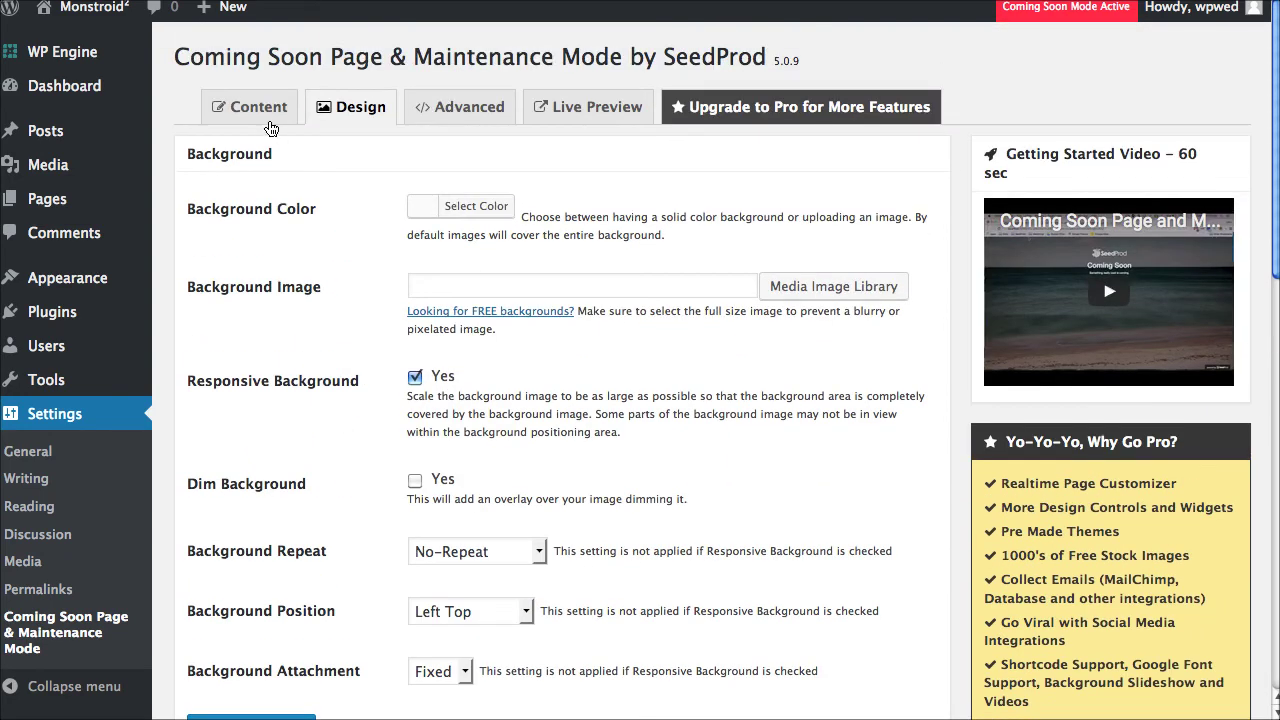
pyautogui.click(255, 107)
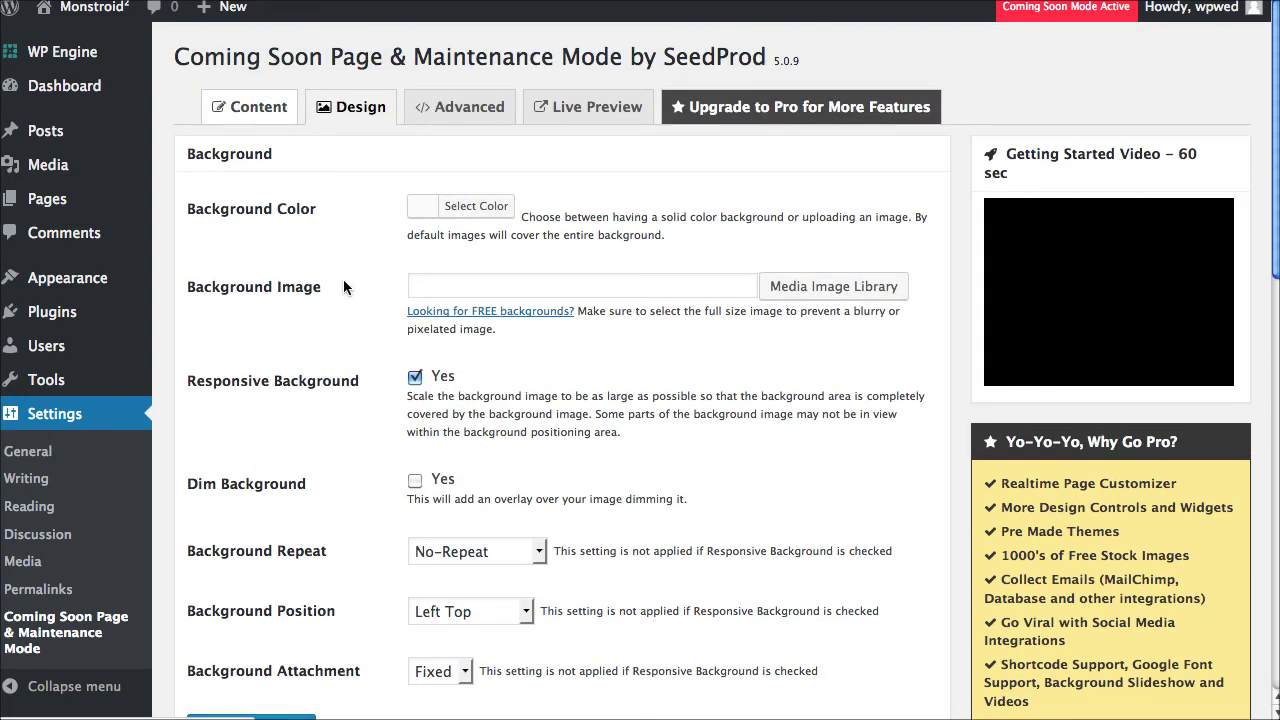